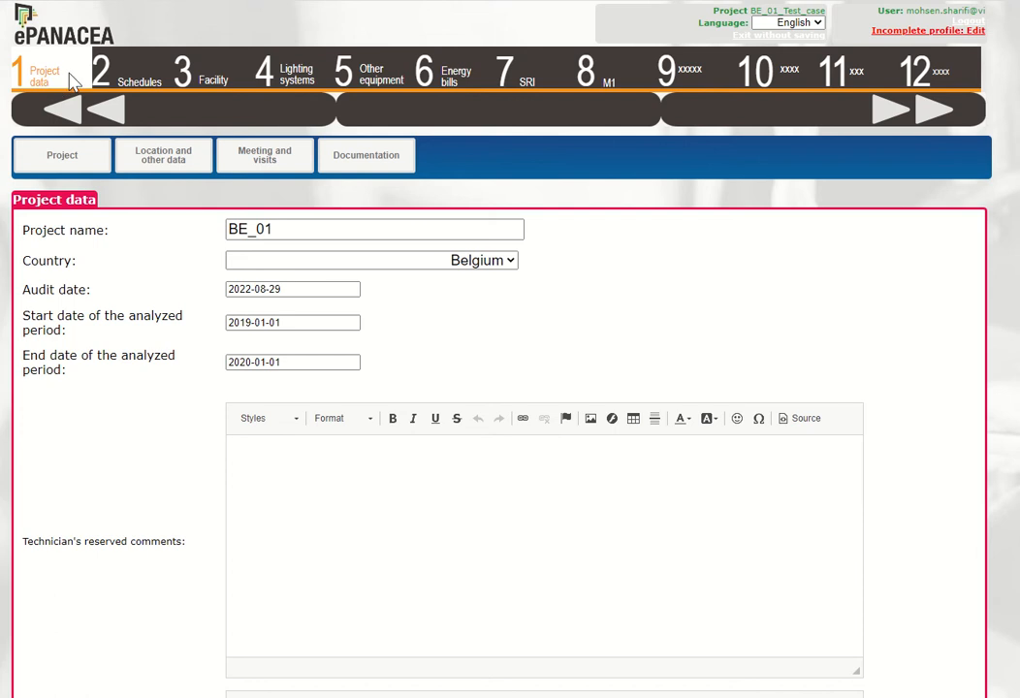
Open the general project page, review the name, country and dates of BE_01_Test_case, and save the project data
{"action": "left_click", "coordinate": [70, 169]}
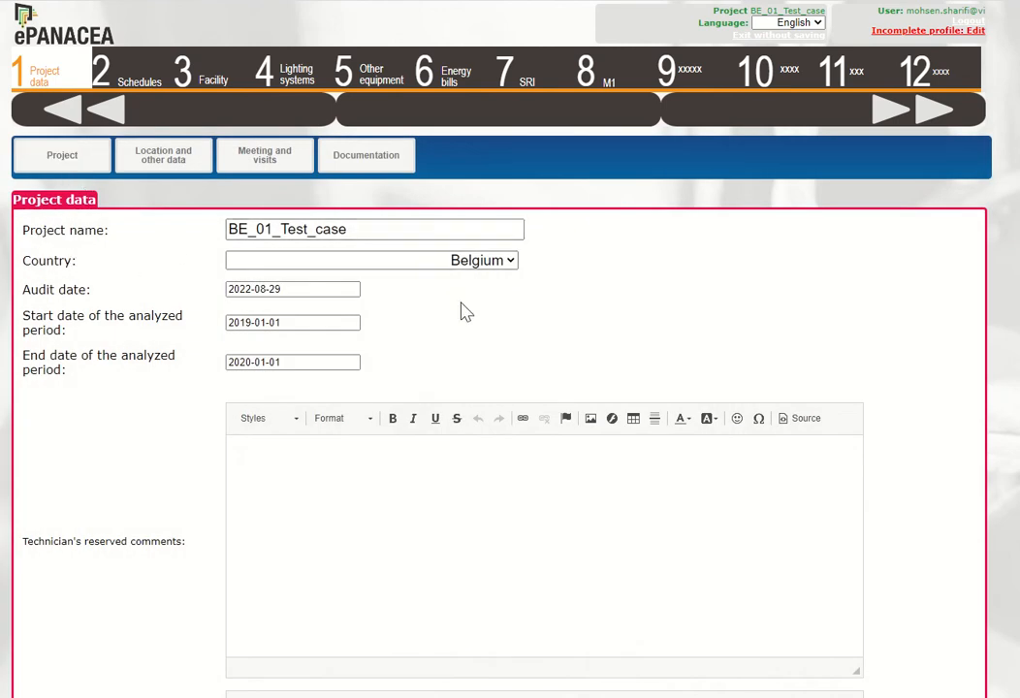
{"action": "left_click", "coordinate": [275, 288]}
{"action": "left_click_drag", "start_coordinate": [287, 284], "coordinate": [218, 284]}
{"action": "left_click", "coordinate": [142, 334]}
{"action": "scroll", "coordinate": [167, 449], "scroll_direction": "down", "scroll_amount": 3}
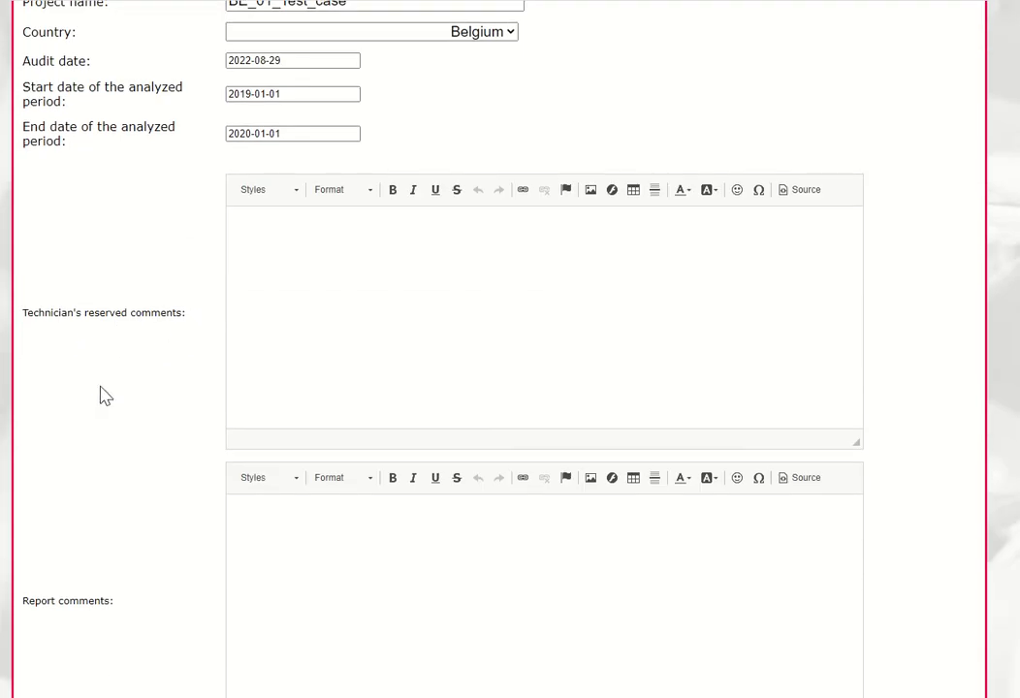
{"action": "scroll", "coordinate": [129, 527], "scroll_direction": "down", "scroll_amount": 2}
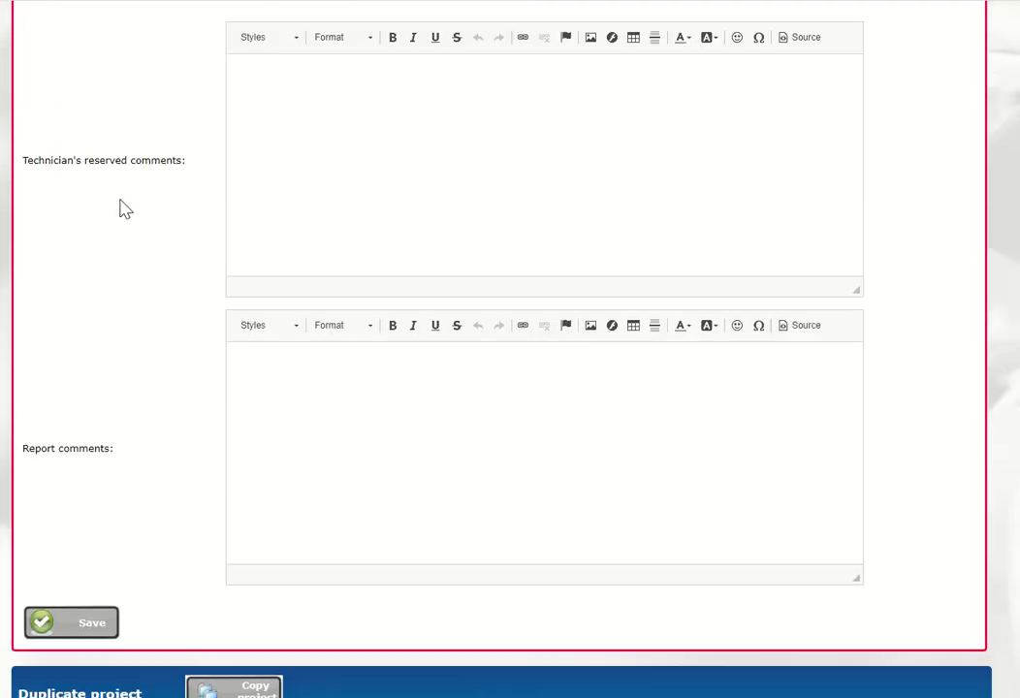
{"action": "scroll", "coordinate": [135, 446], "scroll_direction": "up", "scroll_amount": 1}
{"action": "scroll", "coordinate": [135, 448], "scroll_direction": "down", "scroll_amount": 1}
{"action": "left_click", "coordinate": [94, 625]}
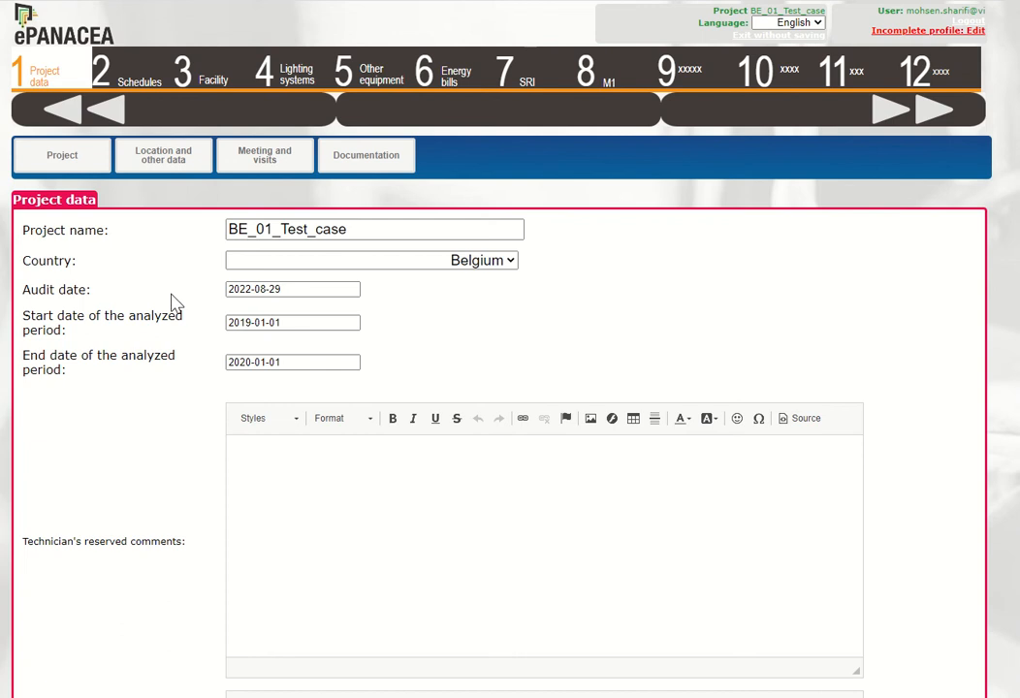
Open the Location and other data page and go through the building location fields from company name to address
{"action": "left_click", "coordinate": [170, 168]}
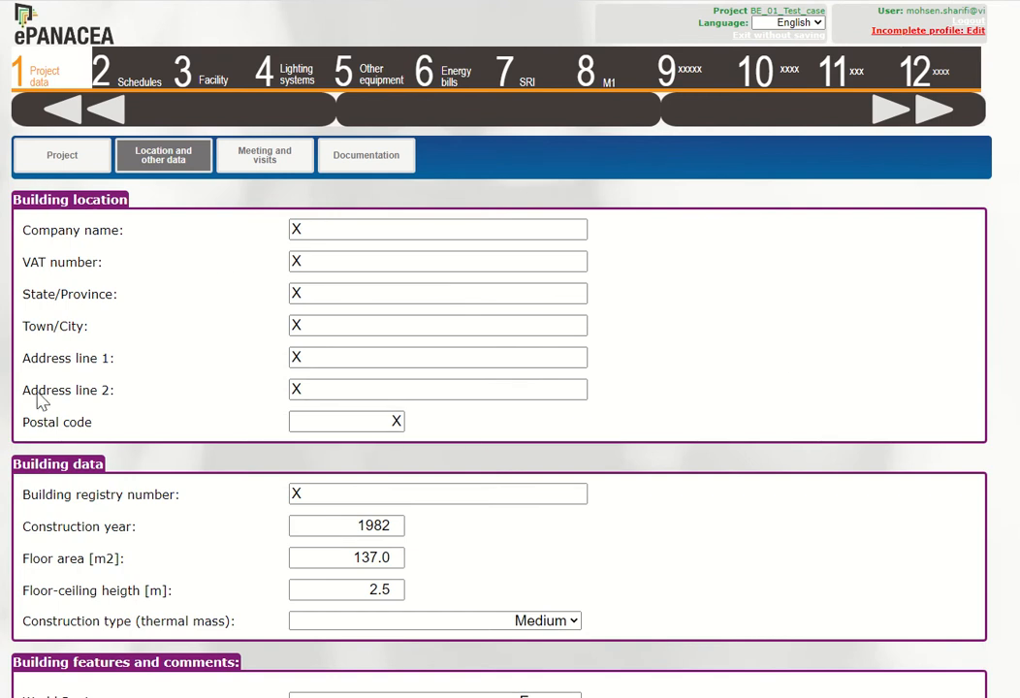
{"action": "left_click", "coordinate": [308, 230]}
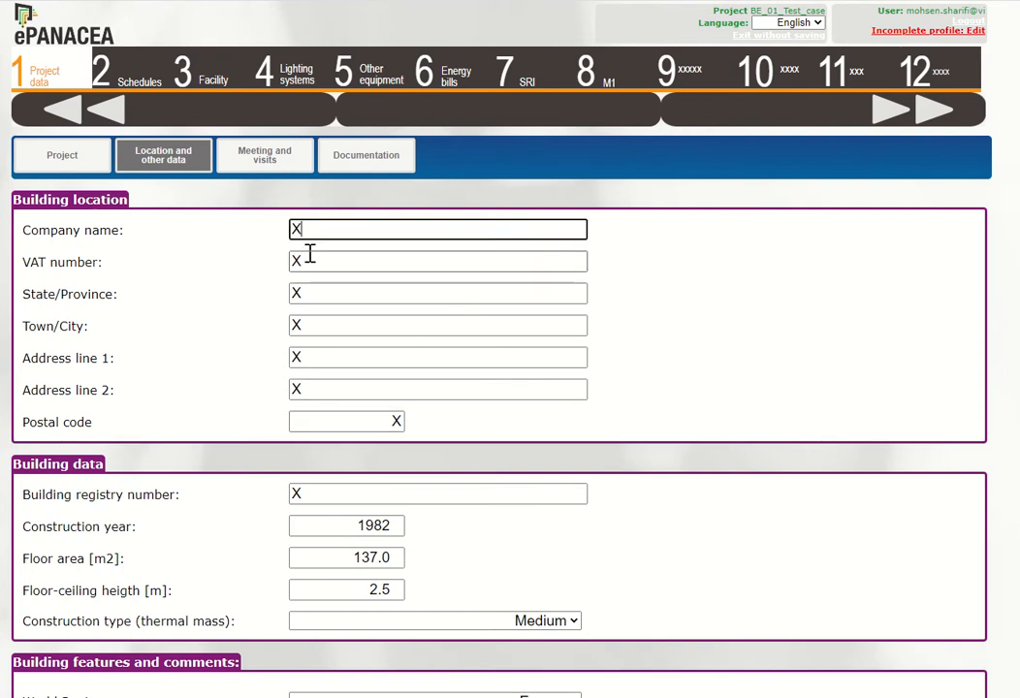
{"action": "left_click", "coordinate": [304, 258]}
{"action": "left_click", "coordinate": [321, 292]}
{"action": "left_click", "coordinate": [316, 326]}
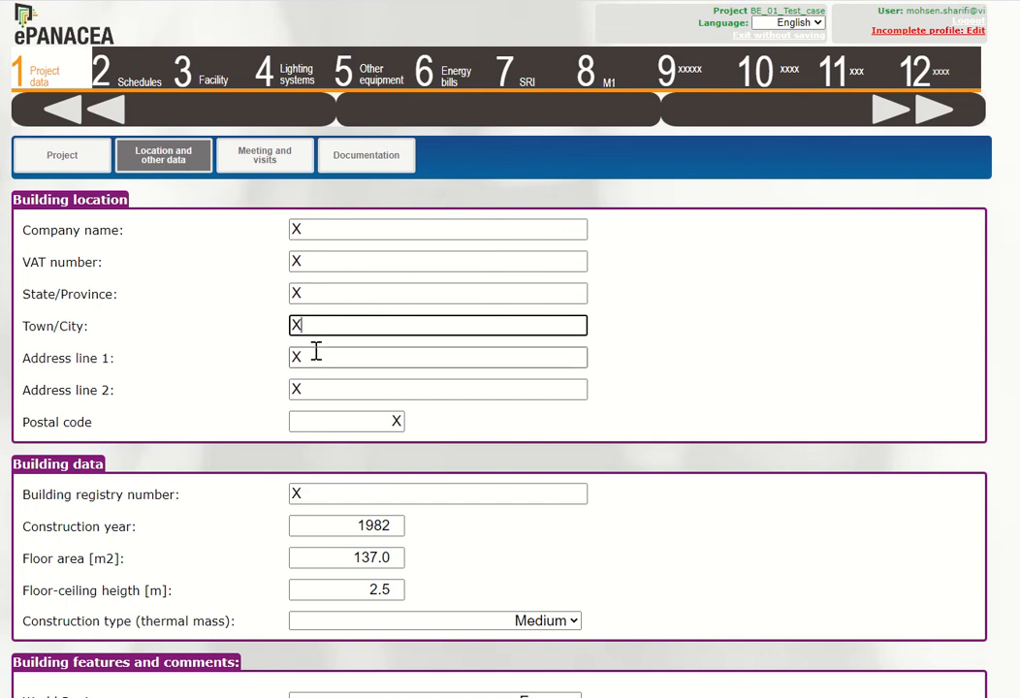
{"action": "left_click", "coordinate": [316, 356]}
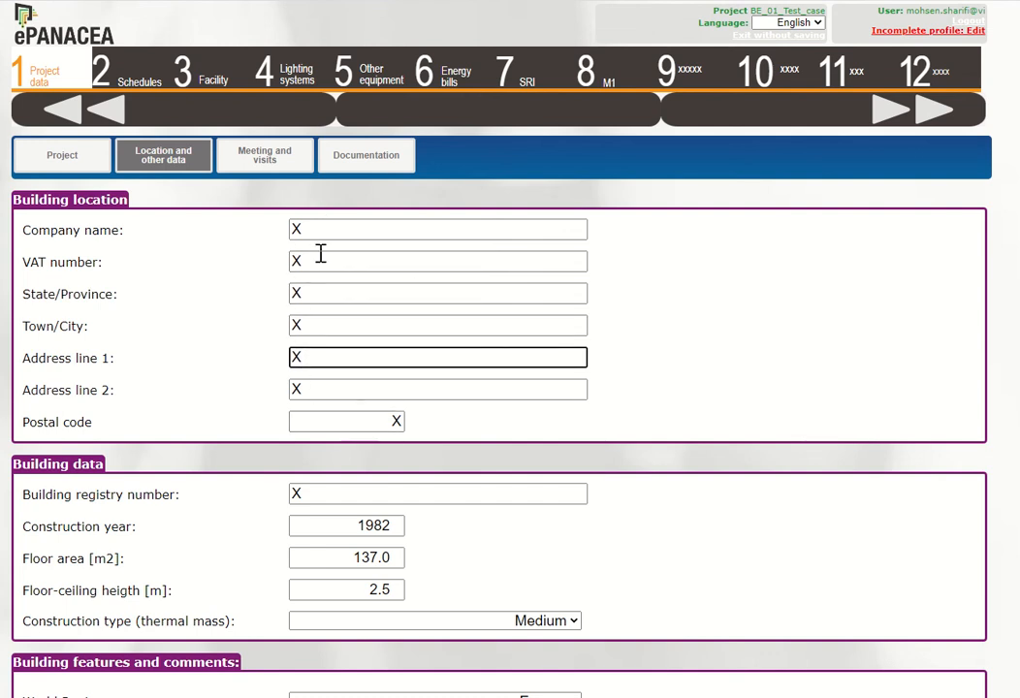
Go through the building data fields and select Medium as the construction type (thermal mass)
{"action": "scroll", "coordinate": [200, 304], "scroll_direction": "down", "scroll_amount": 3}
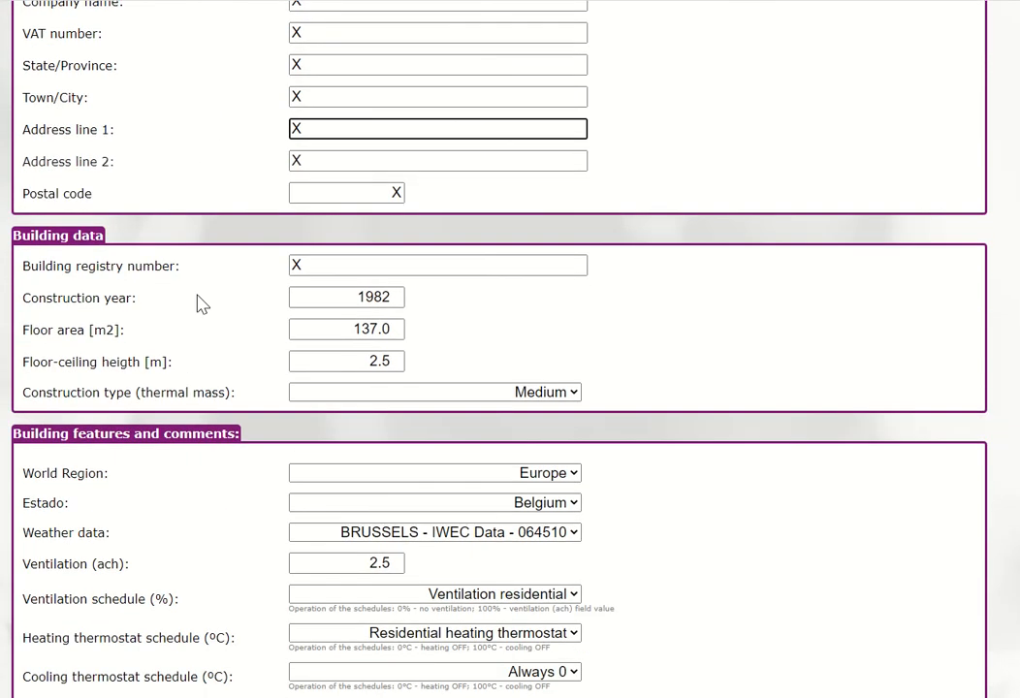
{"action": "left_click", "coordinate": [312, 262]}
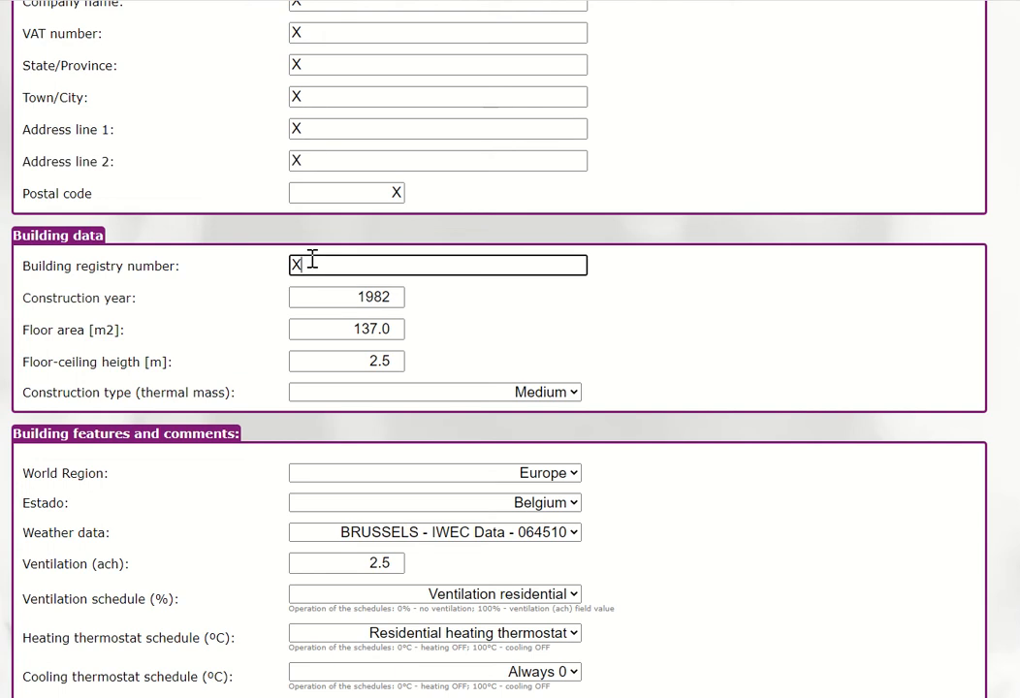
{"action": "scroll", "coordinate": [177, 325], "scroll_direction": "down", "scroll_amount": 1}
{"action": "left_click", "coordinate": [355, 221]}
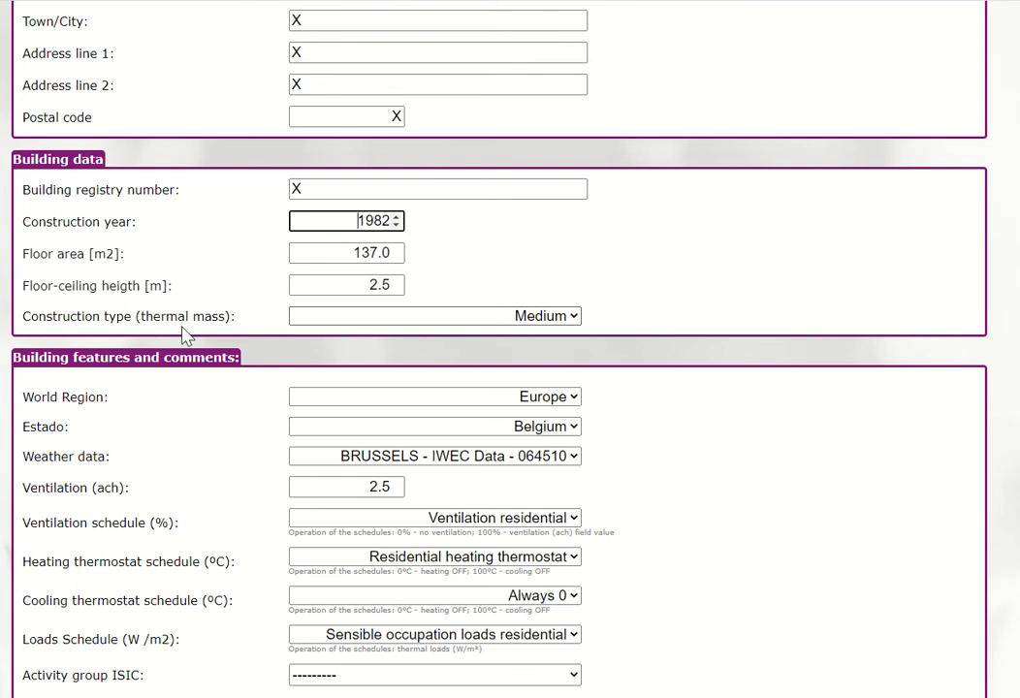
{"action": "left_click", "coordinate": [541, 320]}
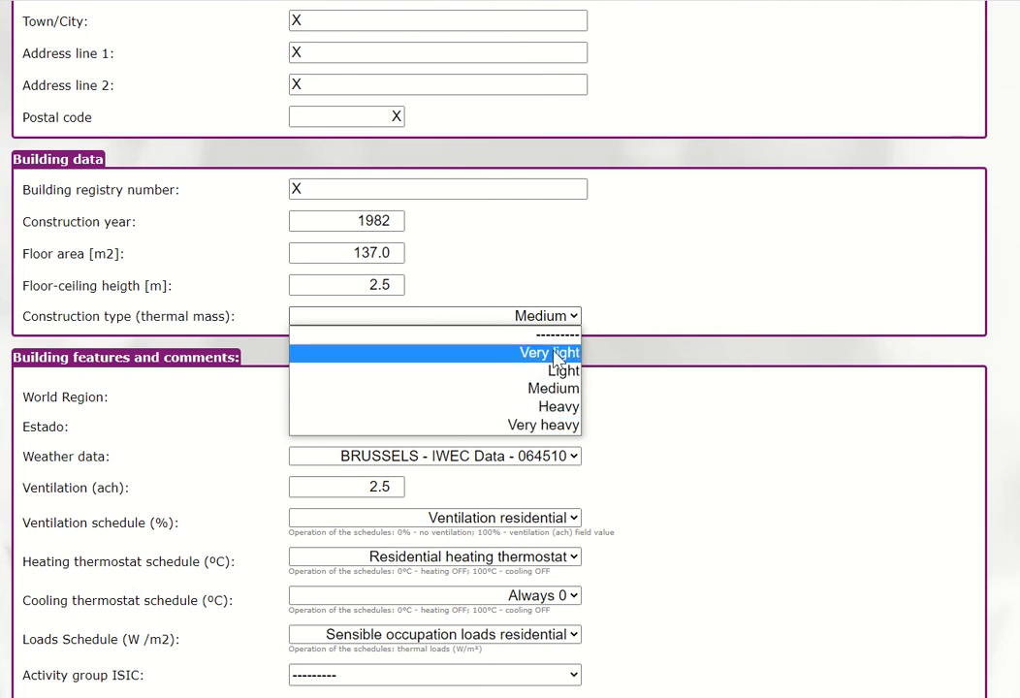
{"action": "left_click", "coordinate": [552, 396]}
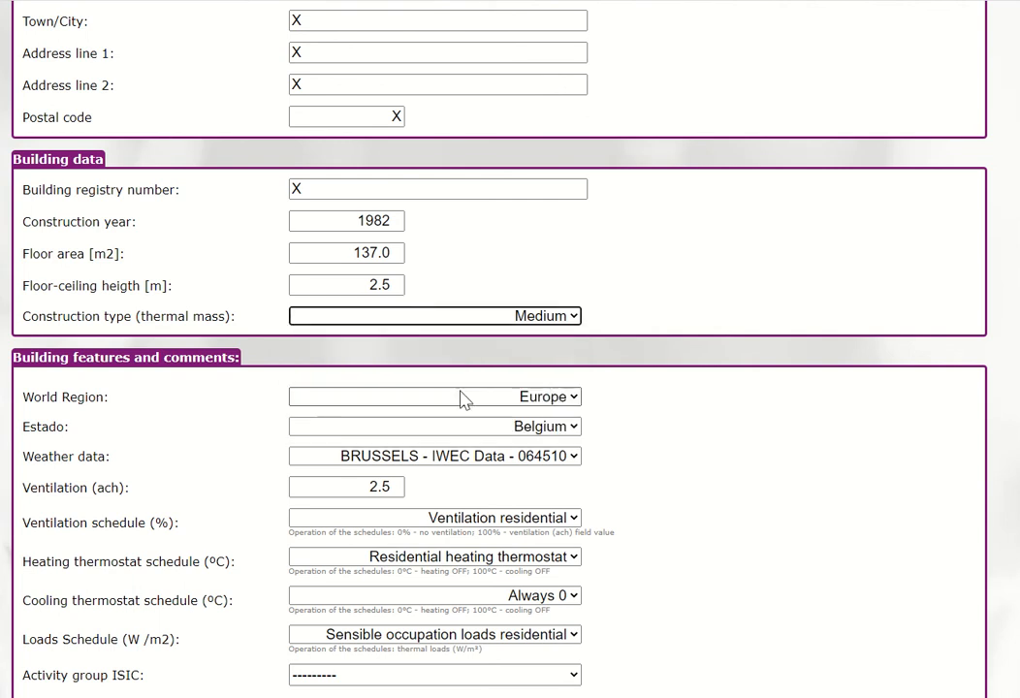
Set the ventilation rate in the building features to 7 ach
{"action": "scroll", "coordinate": [130, 411], "scroll_direction": "down", "scroll_amount": 2}
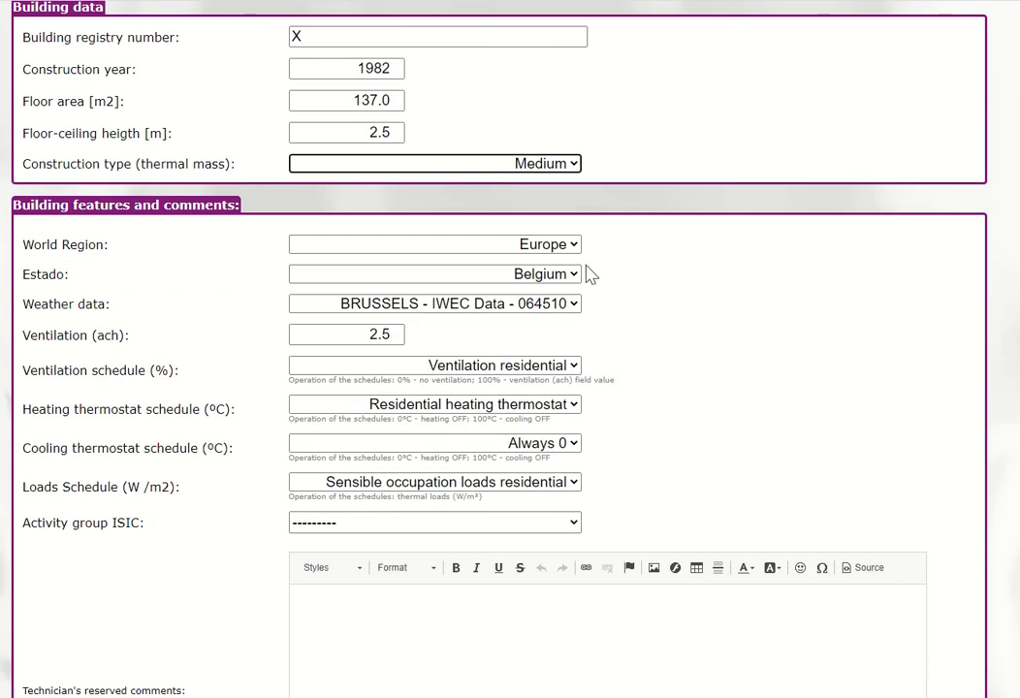
{"action": "left_click_drag", "start_coordinate": [15, 204], "coordinate": [321, 242]}
{"action": "left_click", "coordinate": [275, 269]}
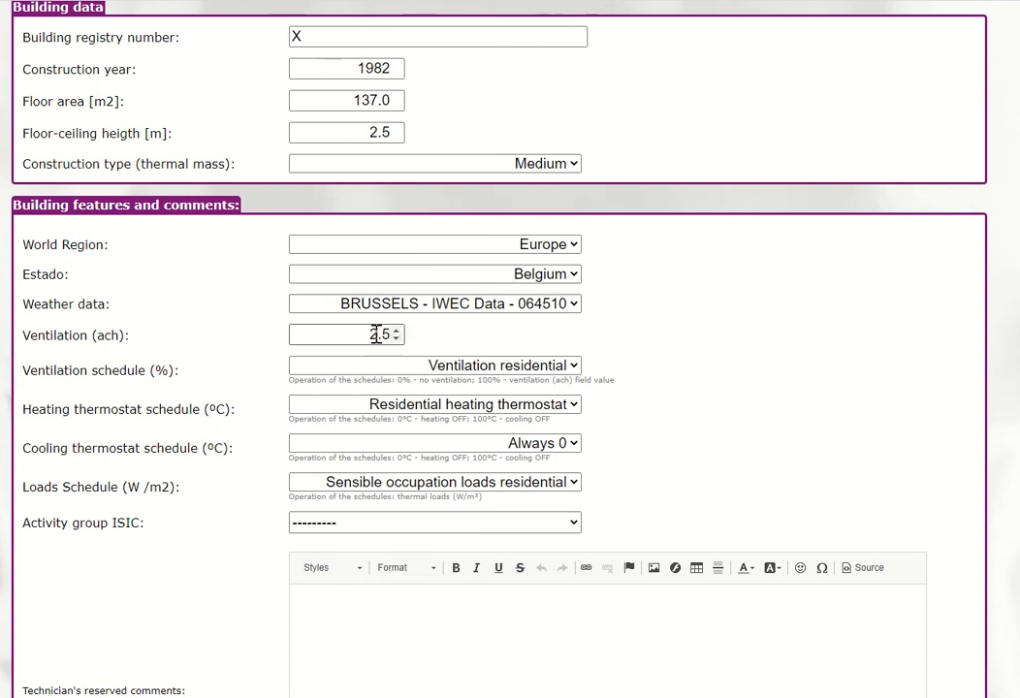
{"action": "left_click_drag", "start_coordinate": [373, 333], "coordinate": [424, 339]}
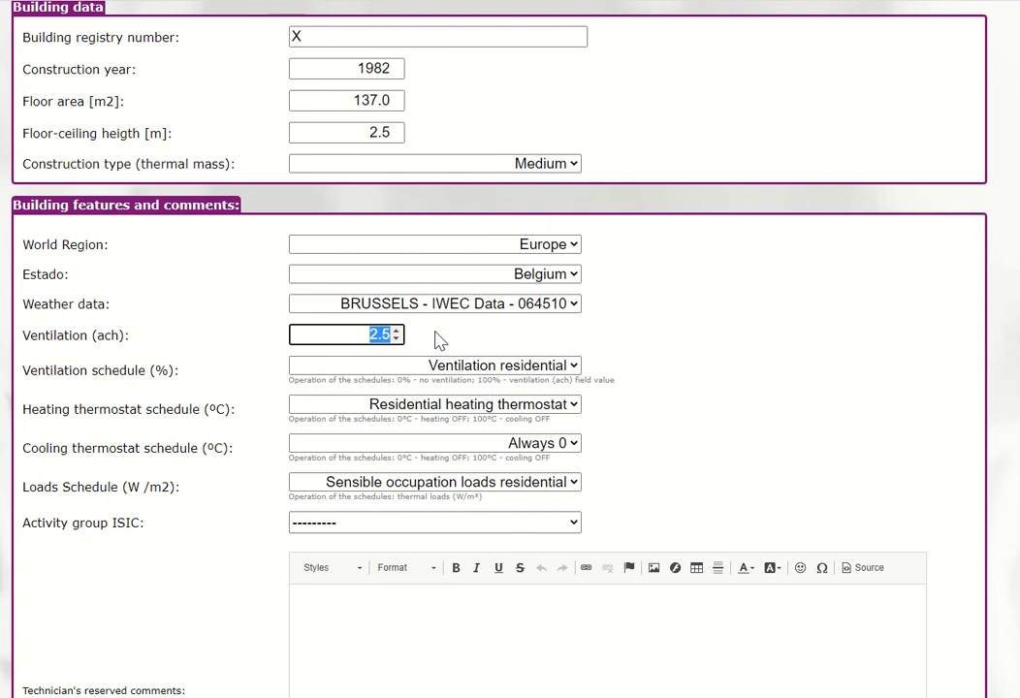
{"action": "type", "text": "7"}
{"action": "left_click", "coordinate": [192, 366]}
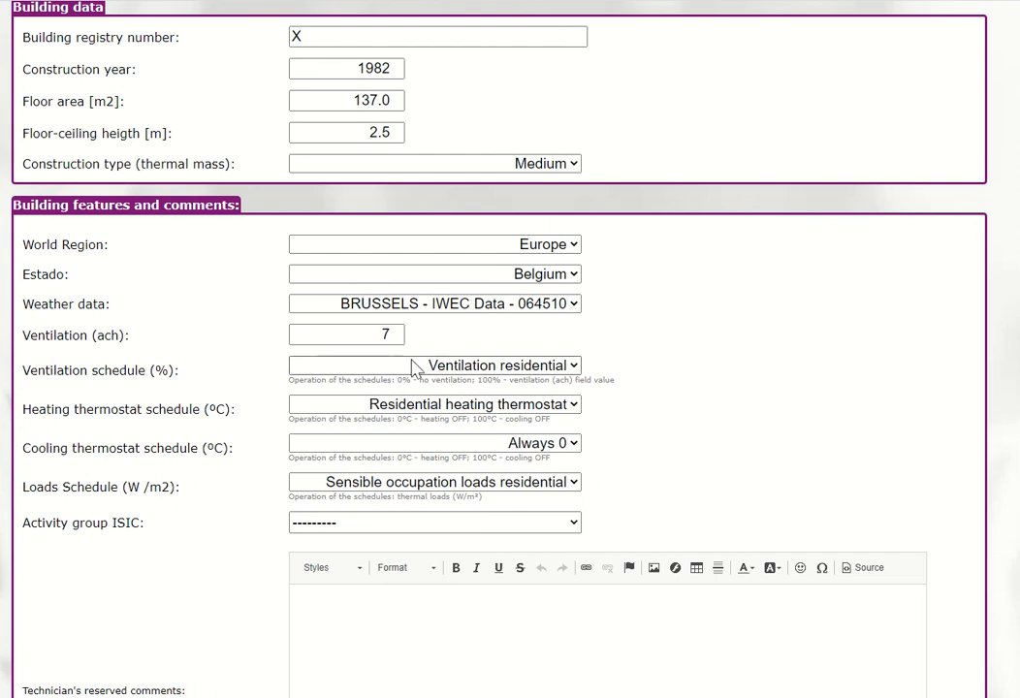
Select Ventilation residential as the ventilation schedule
{"action": "left_click", "coordinate": [452, 373]}
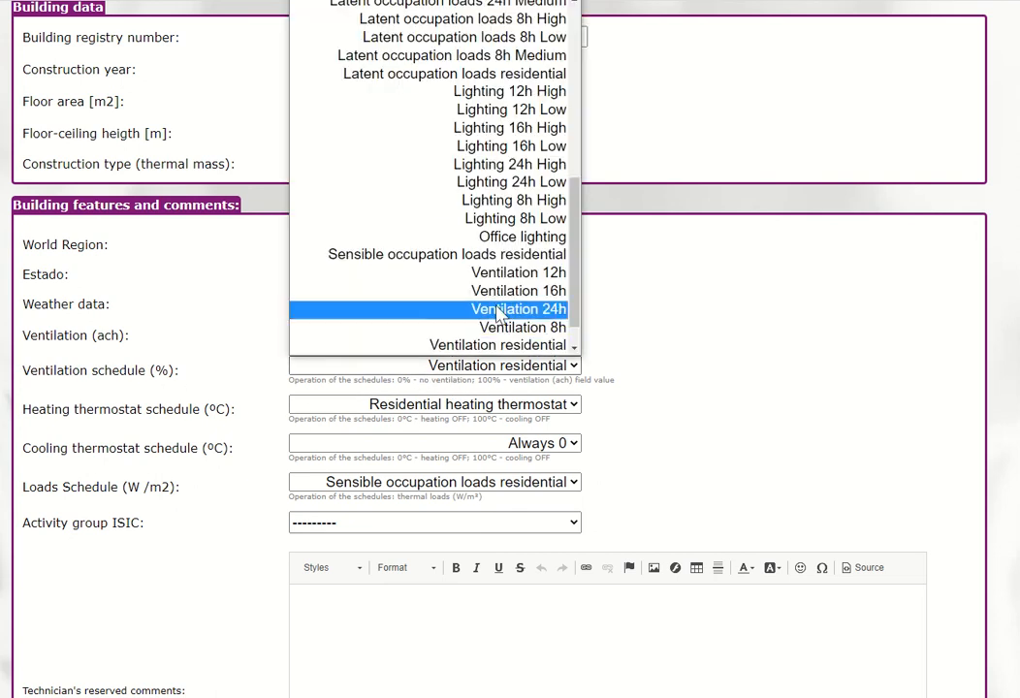
{"action": "scroll", "coordinate": [501, 314], "scroll_direction": "down", "scroll_amount": 1}
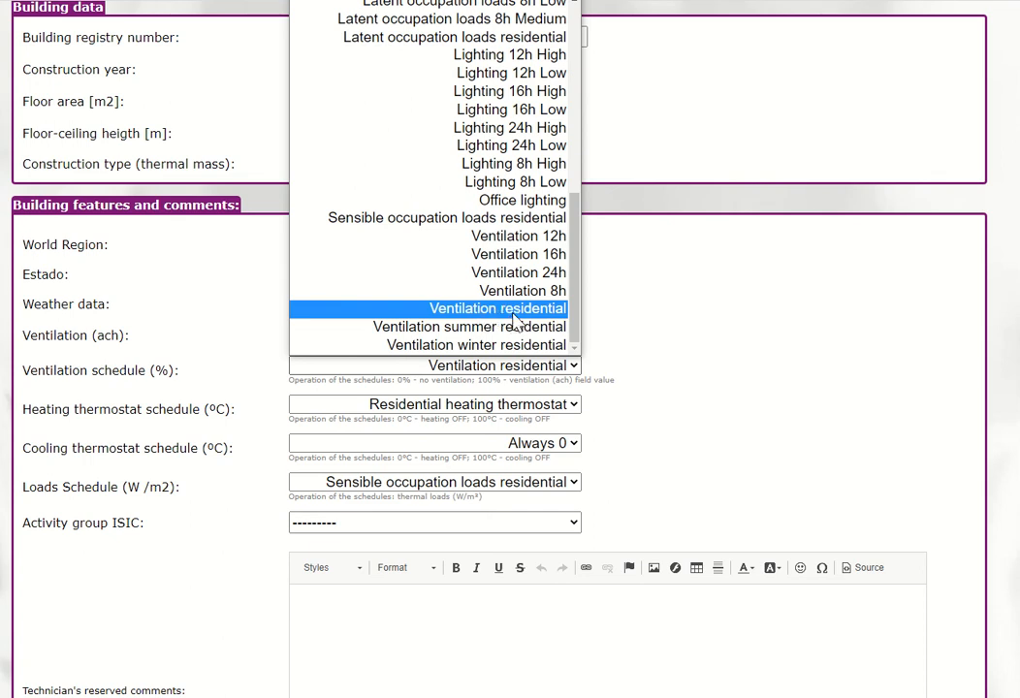
{"action": "left_click", "coordinate": [522, 313]}
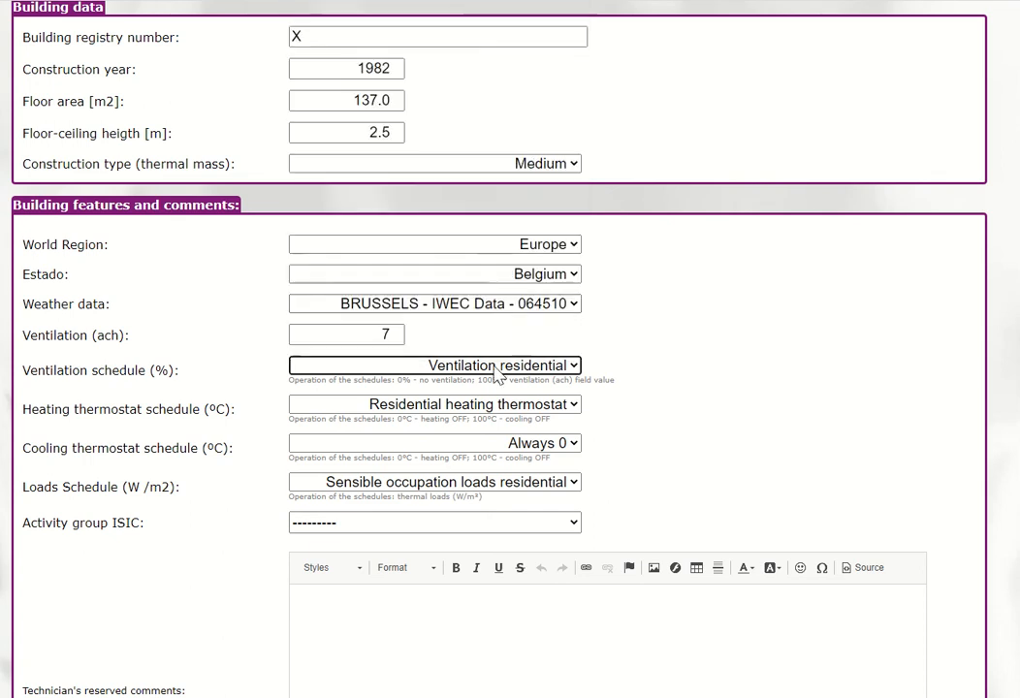
Look through the available heating thermostat schedules and select Residential heating thermostat
{"action": "left_click_drag", "start_coordinate": [50, 409], "coordinate": [320, 417]}
{"action": "left_click", "coordinate": [316, 409]}
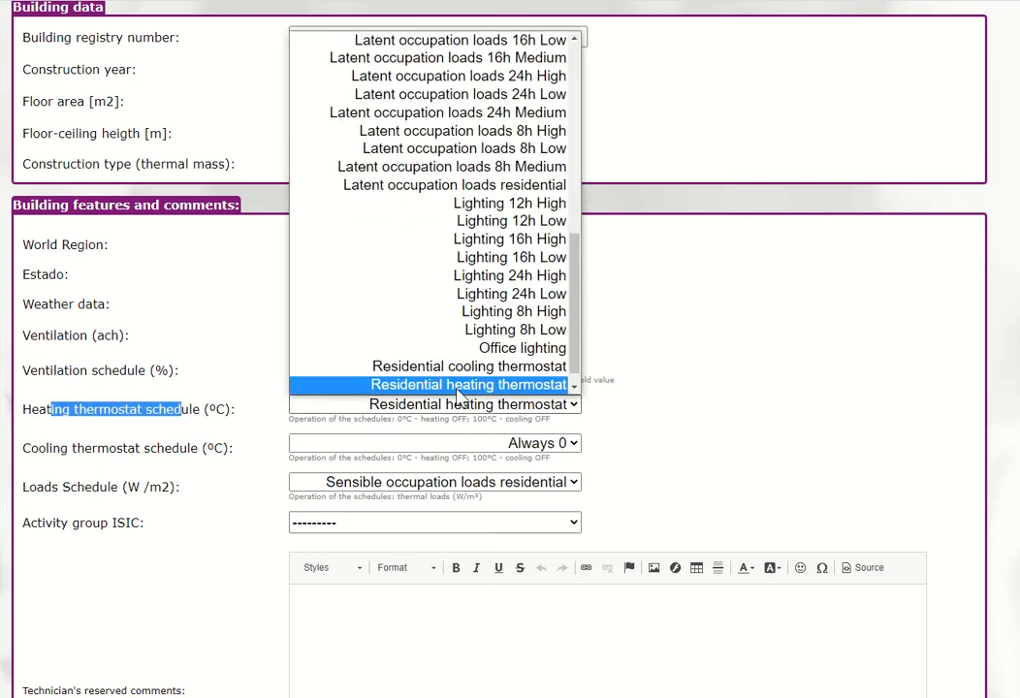
{"action": "scroll", "coordinate": [504, 389], "scroll_direction": "down", "scroll_amount": 1}
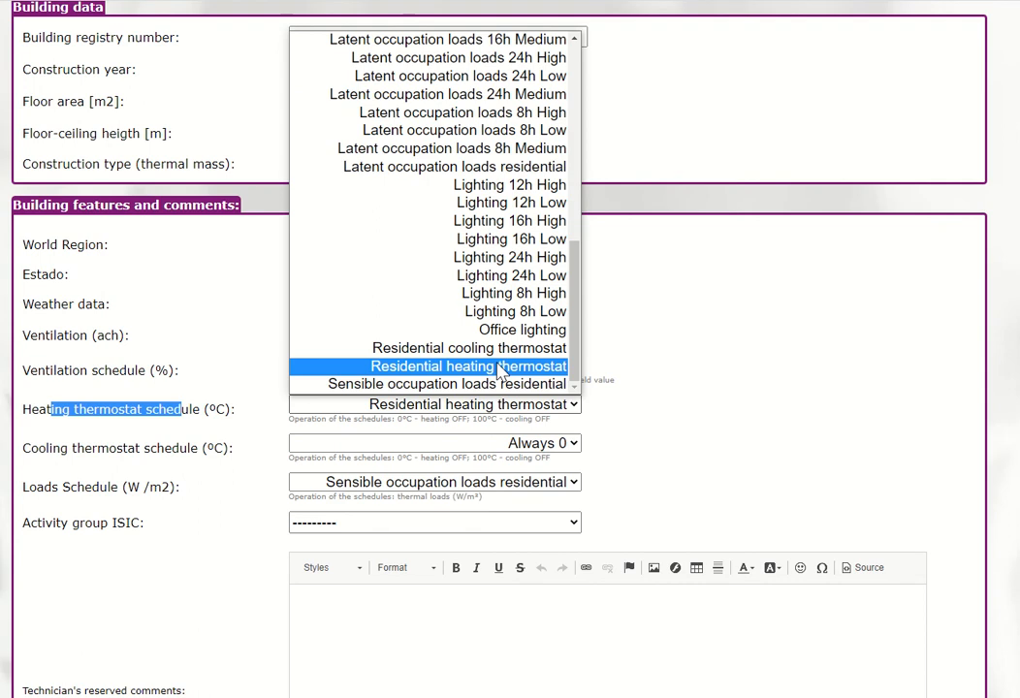
{"action": "scroll", "coordinate": [500, 374], "scroll_direction": "up", "scroll_amount": 10}
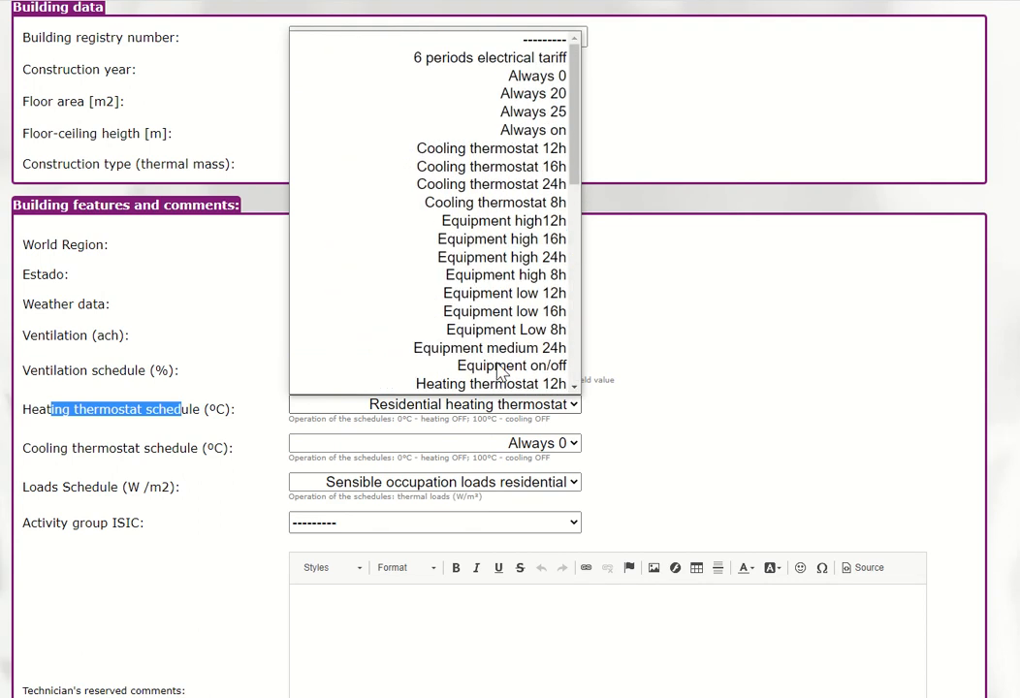
{"action": "scroll", "coordinate": [494, 346], "scroll_direction": "down", "scroll_amount": 10}
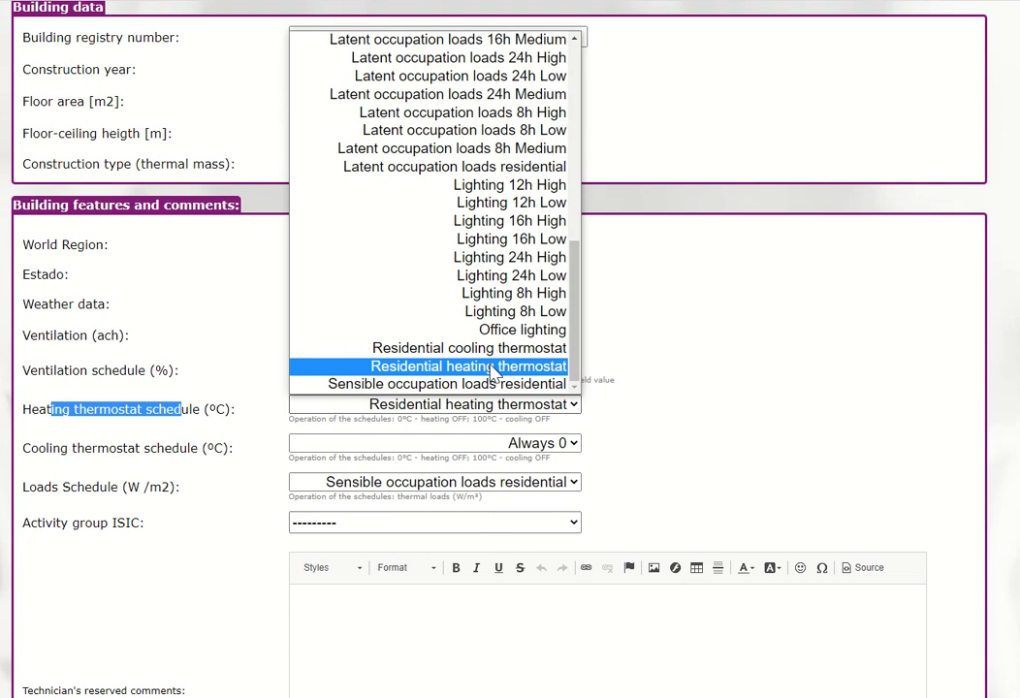
{"action": "left_click", "coordinate": [495, 368]}
{"action": "left_click", "coordinate": [706, 467]}
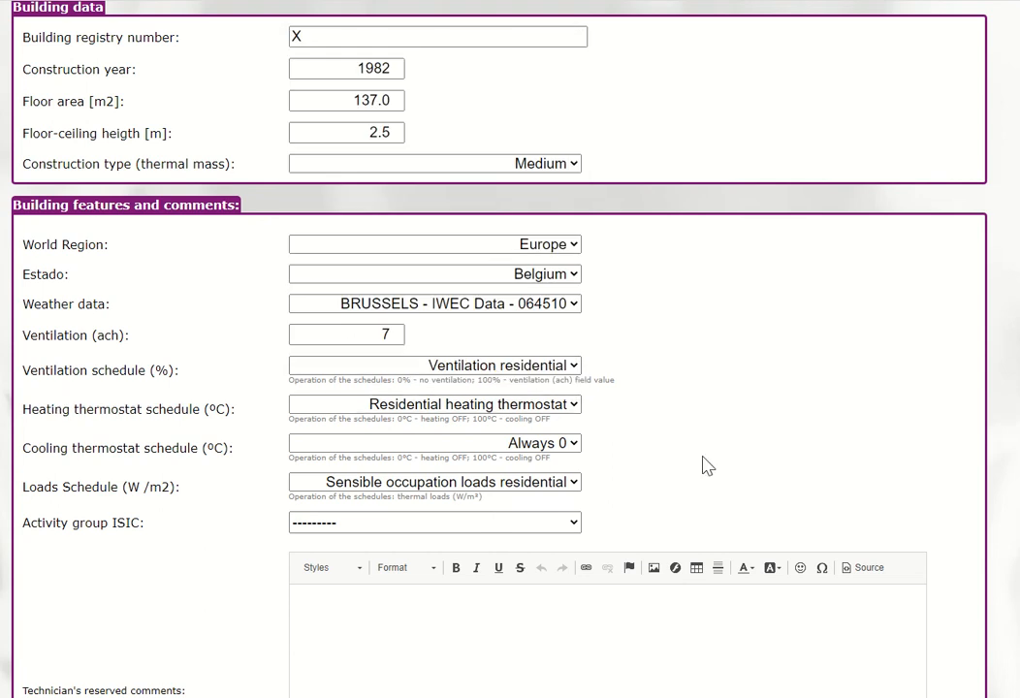
Check the options available for the cooling thermostat schedule and the loads schedule
{"action": "mouse_move", "coordinate": [31, 449]}
{"action": "left_mouse_down"}
{"action": "mouse_move", "coordinate": [273, 456]}
{"action": "mouse_move", "coordinate": [24, 462]}
{"action": "left_mouse_up"}
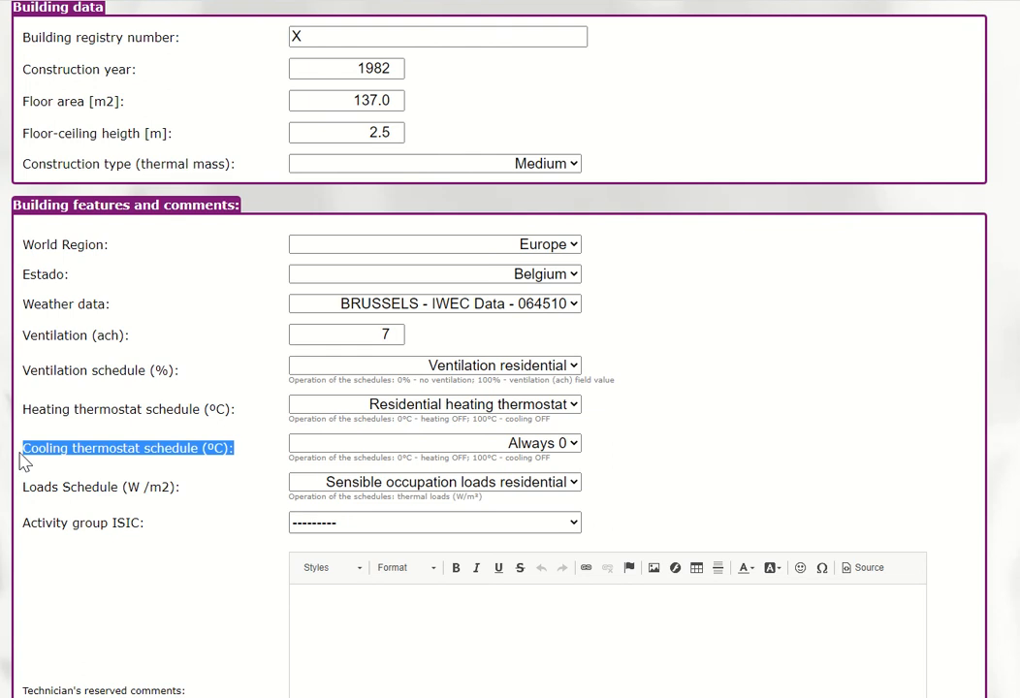
{"action": "left_click", "coordinate": [524, 446]}
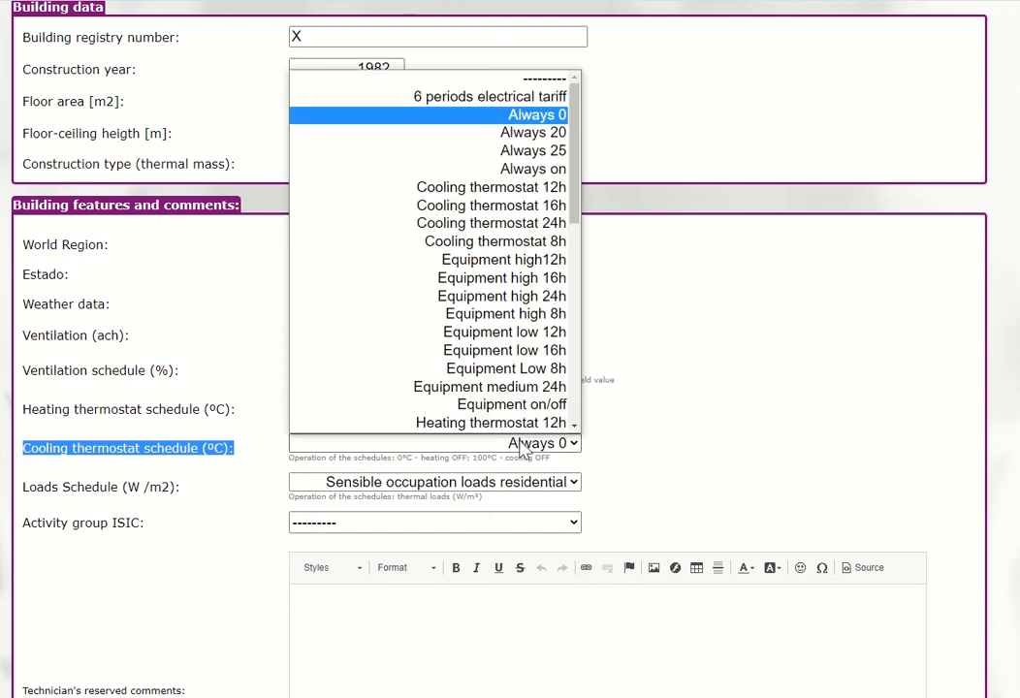
{"action": "left_click", "coordinate": [524, 446]}
{"action": "left_click", "coordinate": [606, 546]}
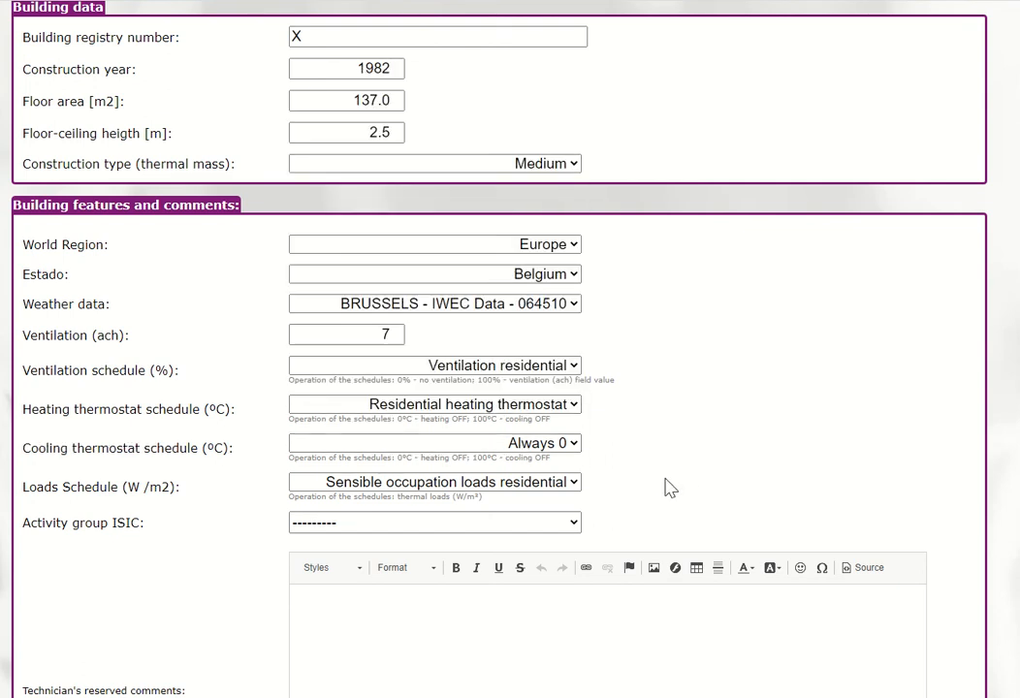
{"action": "left_click_drag", "start_coordinate": [20, 492], "coordinate": [182, 488]}
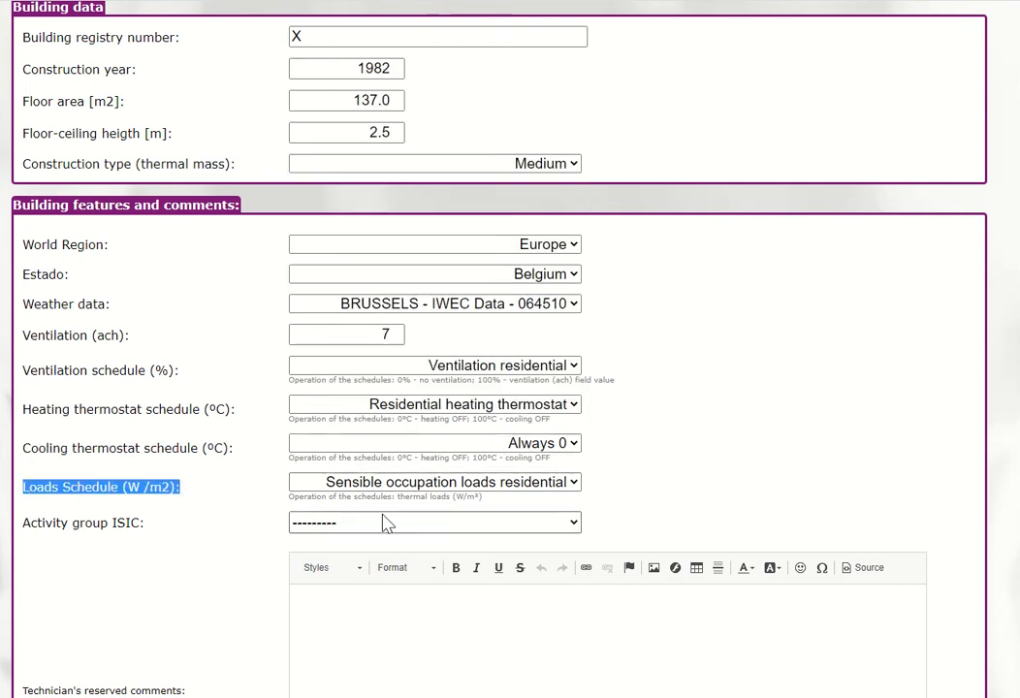
{"action": "left_click", "coordinate": [425, 483]}
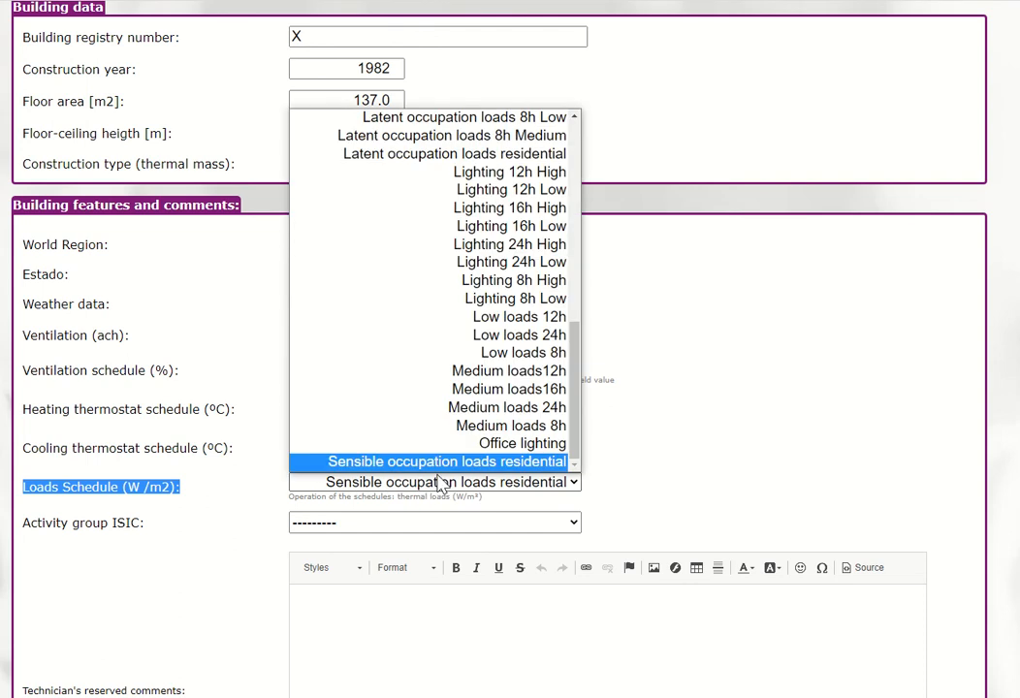
{"action": "left_click", "coordinate": [790, 456]}
Check the ISIC activity group options without choosing one and save the location and building data
{"action": "scroll", "coordinate": [374, 495], "scroll_direction": "down", "scroll_amount": 1}
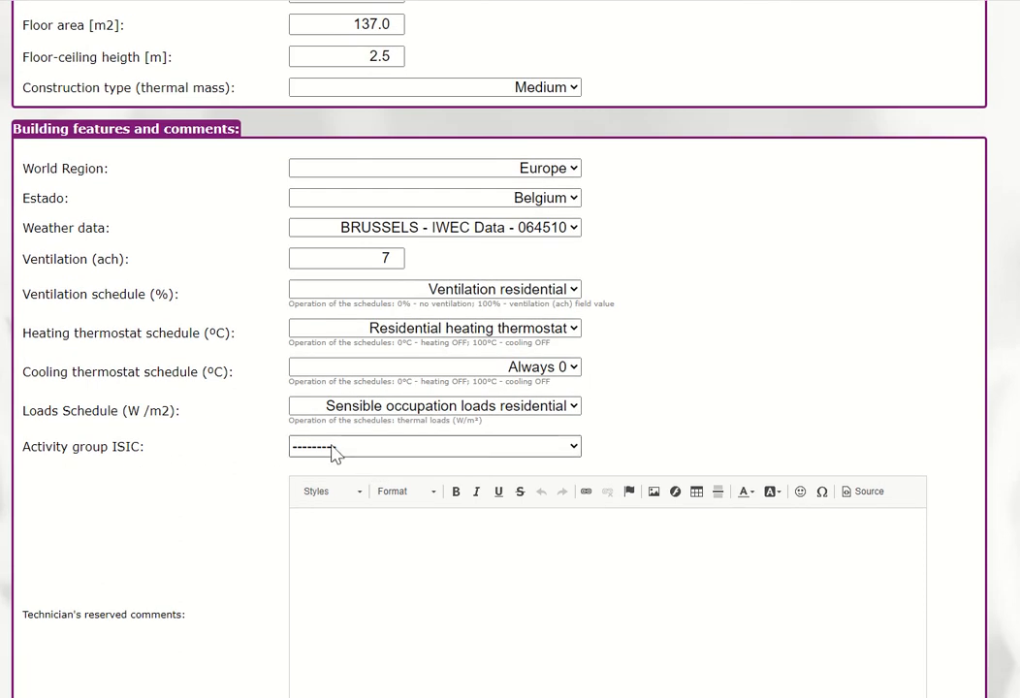
{"action": "left_click", "coordinate": [399, 448]}
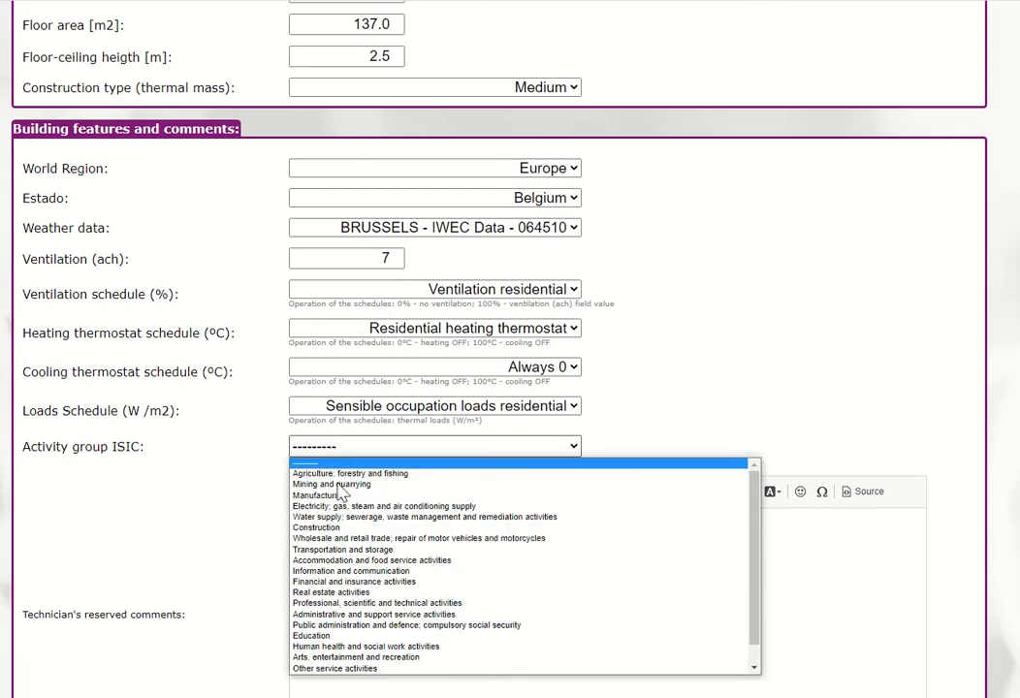
{"action": "left_click", "coordinate": [211, 524]}
{"action": "scroll", "coordinate": [213, 523], "scroll_direction": "down", "scroll_amount": 3}
{"action": "scroll", "coordinate": [295, 308], "scroll_direction": "down", "scroll_amount": 2}
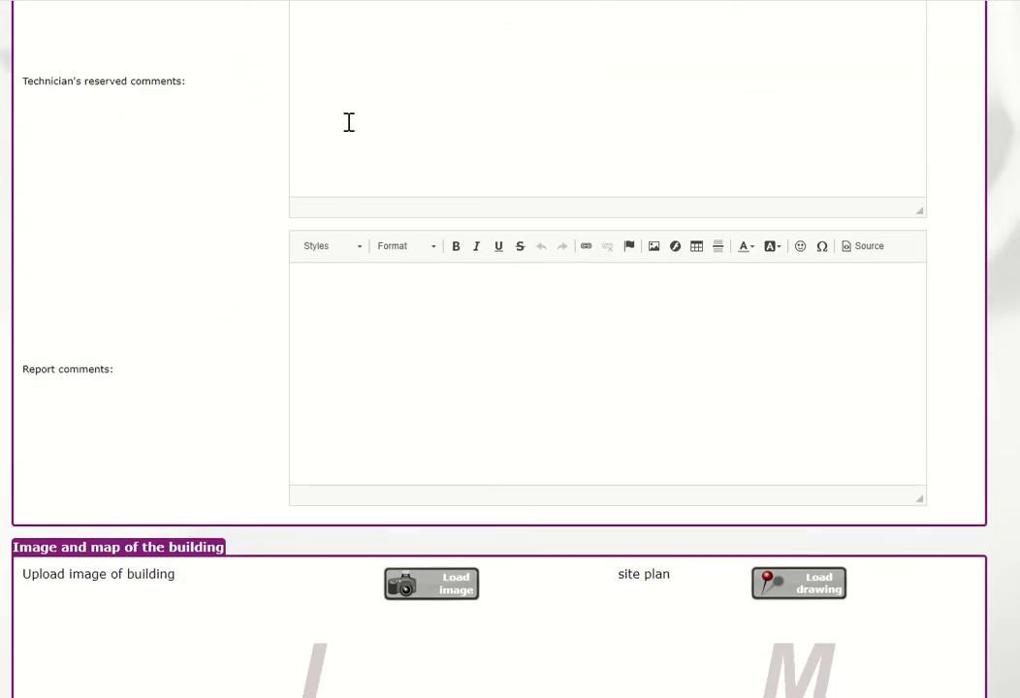
{"action": "scroll", "coordinate": [223, 434], "scroll_direction": "down", "scroll_amount": 2}
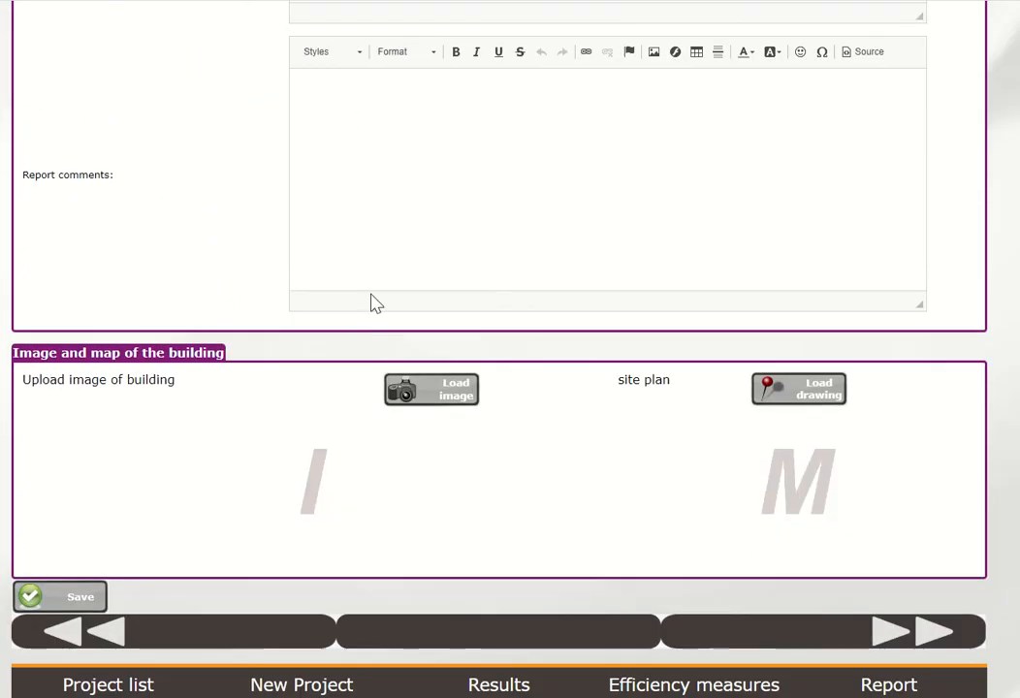
{"action": "left_click", "coordinate": [74, 599]}
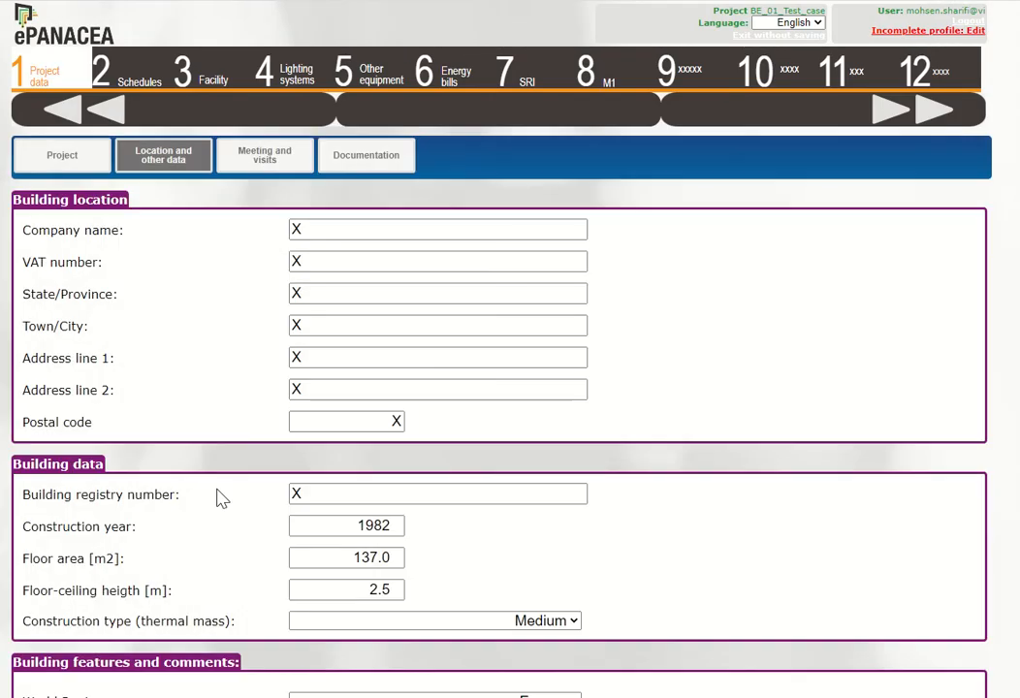